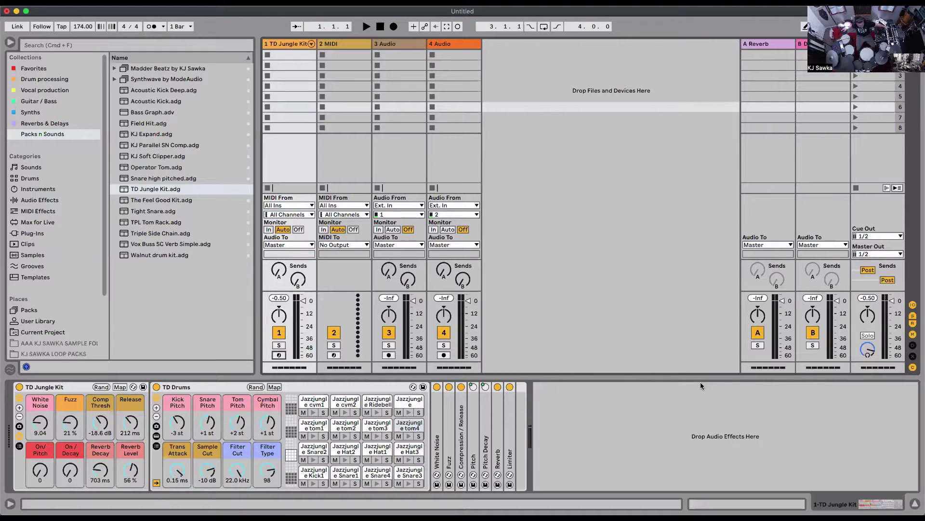
Arm the TD Jungle Kit track for recording and retune its kick pitch to -1 st
{"action": "left_click", "coordinate": [289, 46]}
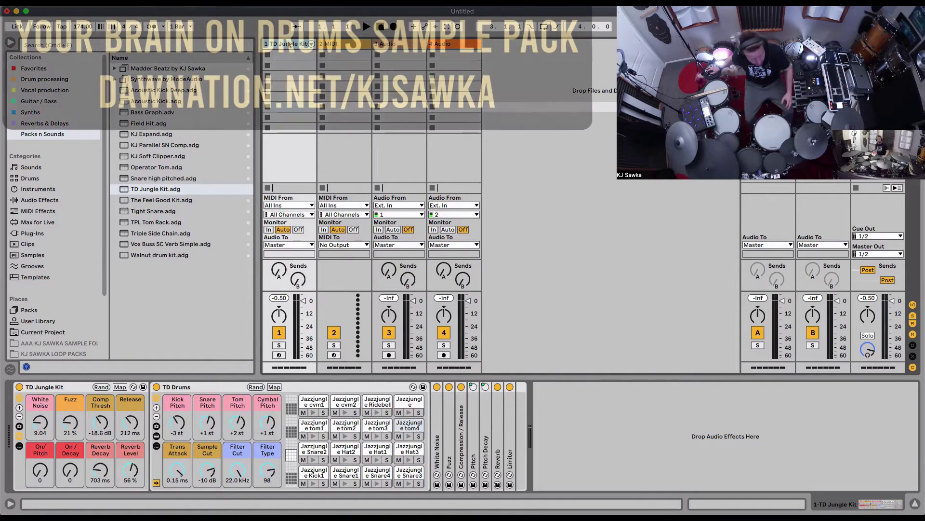
{"action": "left_click", "coordinate": [291, 60]}
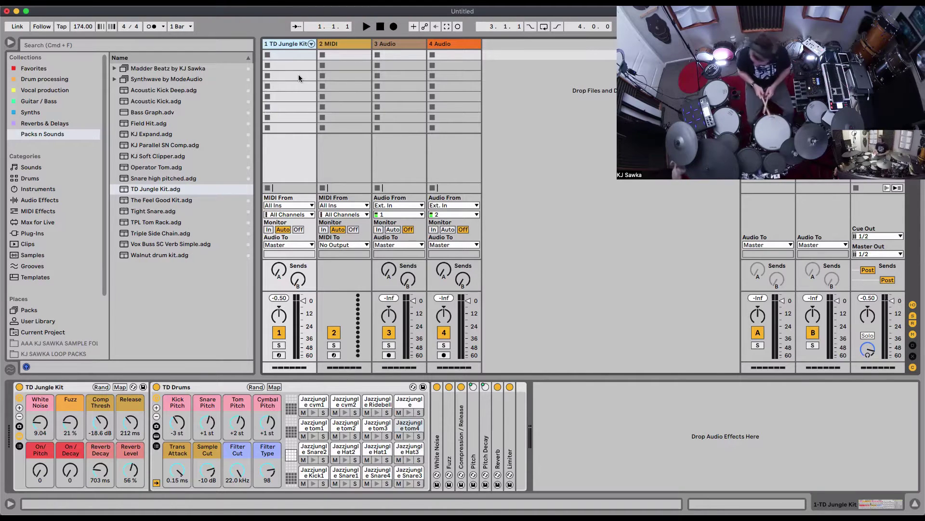
{"action": "left_click", "coordinate": [278, 355]}
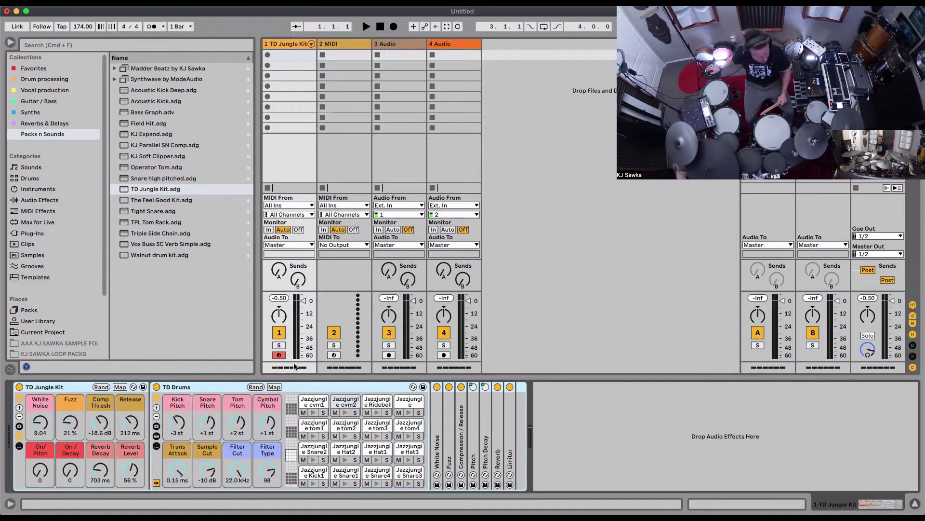
{"action": "left_click_drag", "start_coordinate": [178, 422], "coordinate": [178, 403]}
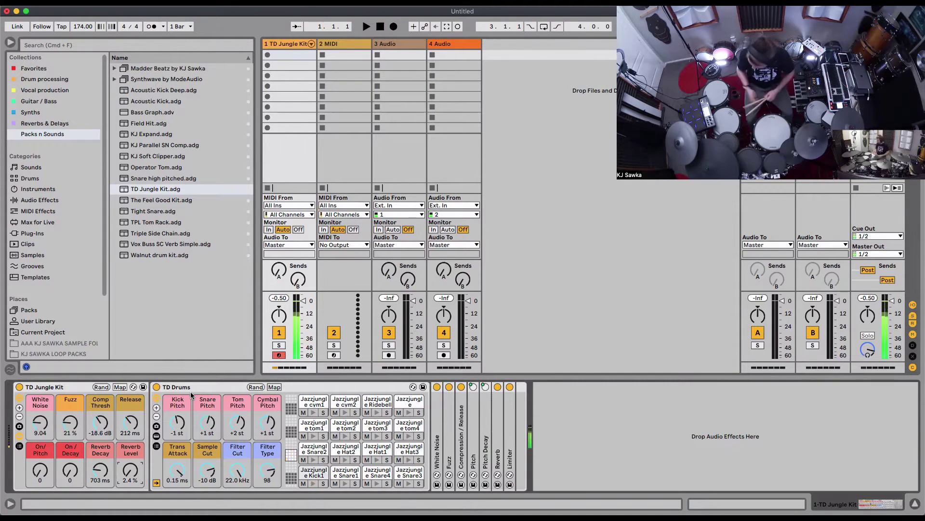
Turn on the metronome and record an e-drum groove into the drum track's clip slot
{"action": "left_click", "coordinate": [151, 26]}
{"action": "left_click", "coordinate": [267, 54]}
{"action": "left_click", "coordinate": [267, 76]}
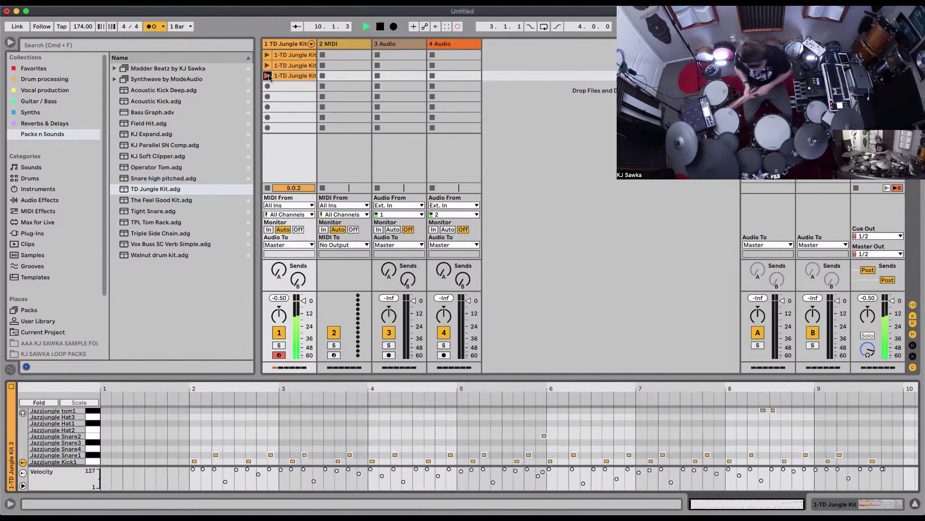
Stop recording and quantize all the new clip's notes to 1/16
{"action": "left_click", "coordinate": [268, 77]}
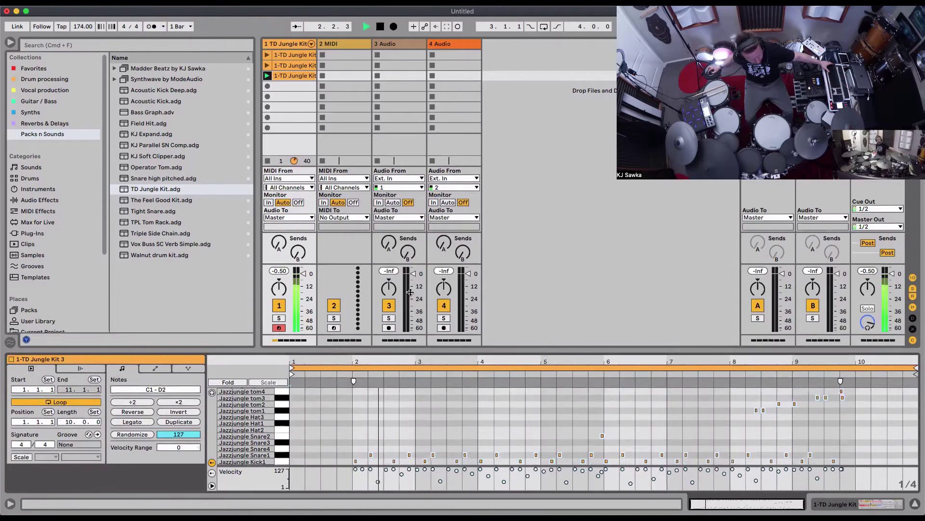
{"action": "left_click_drag", "start_coordinate": [410, 291], "coordinate": [410, 286]}
{"action": "key", "text": "super+a"}
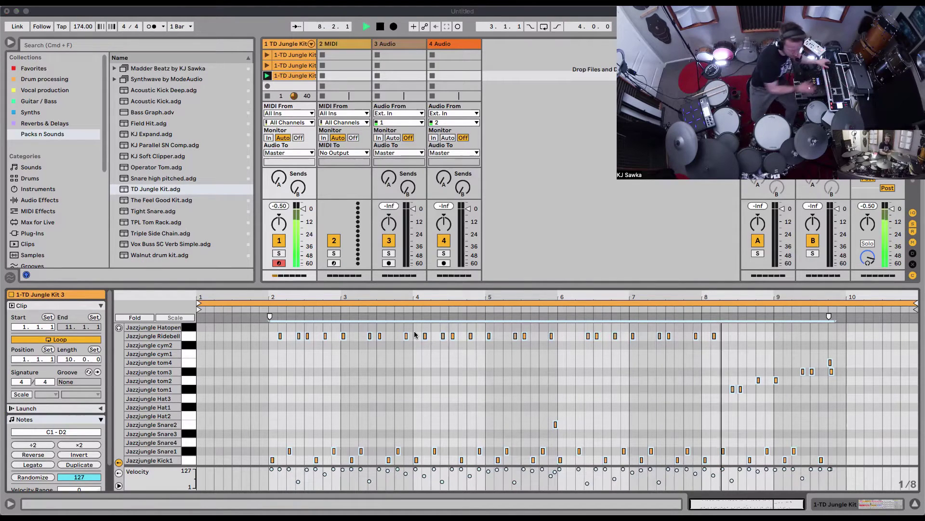
{"action": "key", "text": "super+shift+u"}
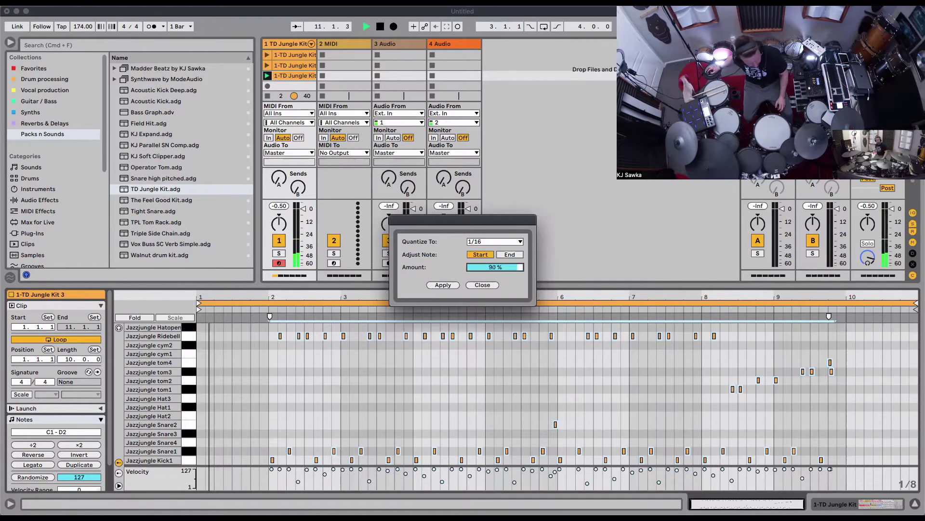
{"action": "left_click", "coordinate": [443, 285]}
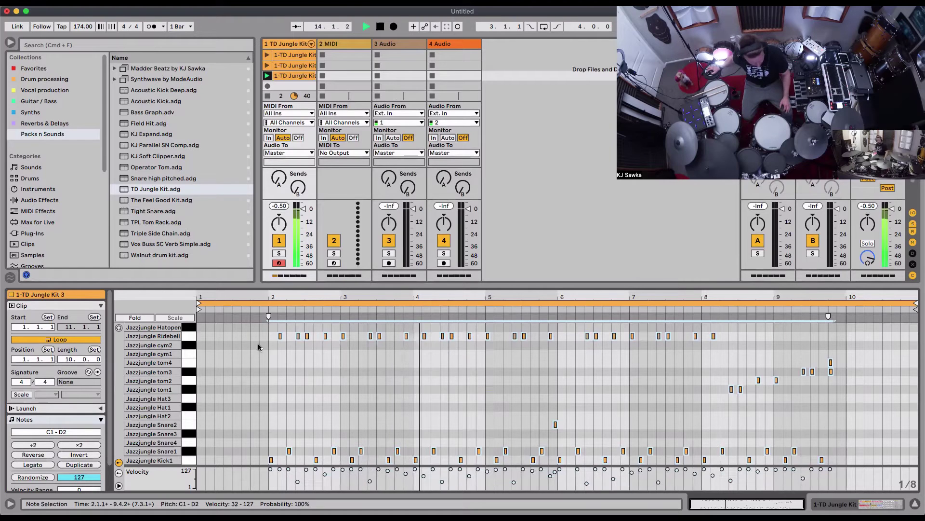
Loop the clip over bars 2 to 6 and audition the four-bar loop
{"action": "left_click", "coordinate": [204, 304]}
{"action": "left_click_drag", "start_coordinate": [203, 303], "coordinate": [269, 304]}
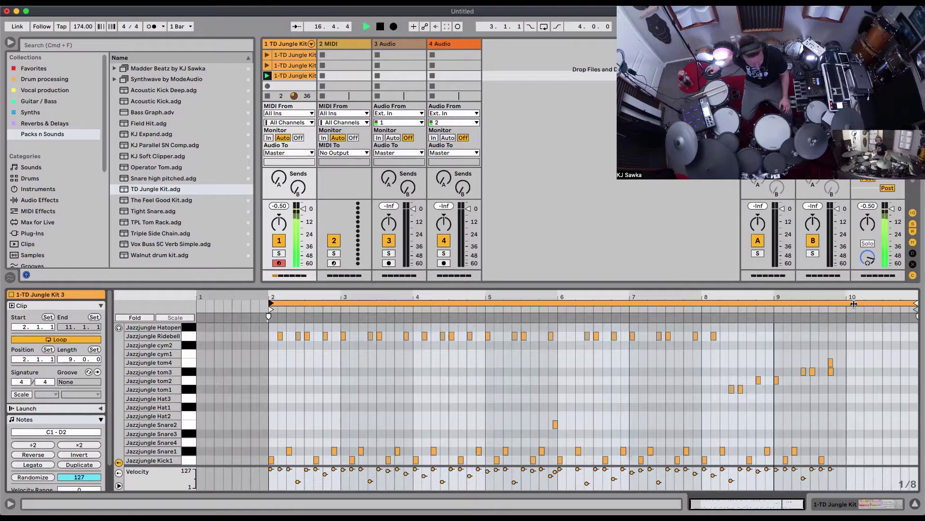
{"action": "left_click_drag", "start_coordinate": [918, 304], "coordinate": [557, 308]}
{"action": "key", "text": "space"}
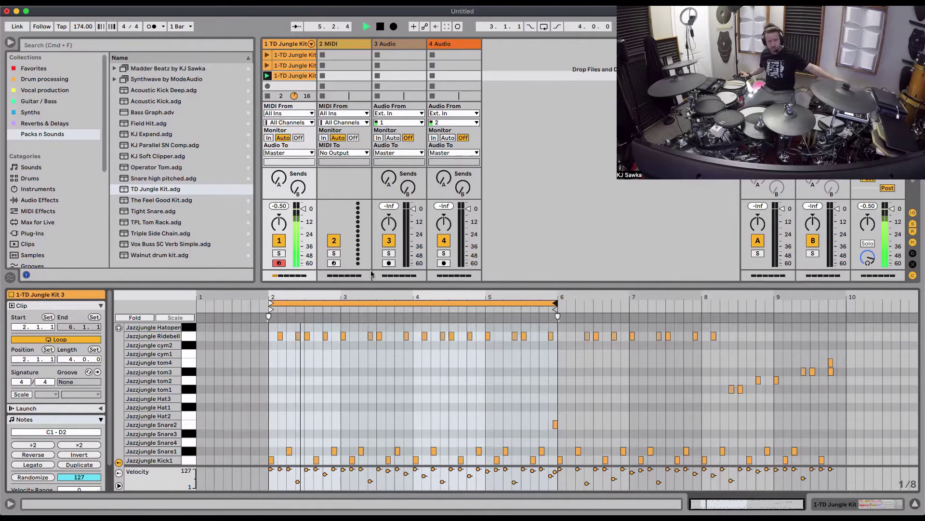
{"action": "key", "text": "space"}
{"action": "left_click_drag", "start_coordinate": [385, 285], "coordinate": [421, 350]}
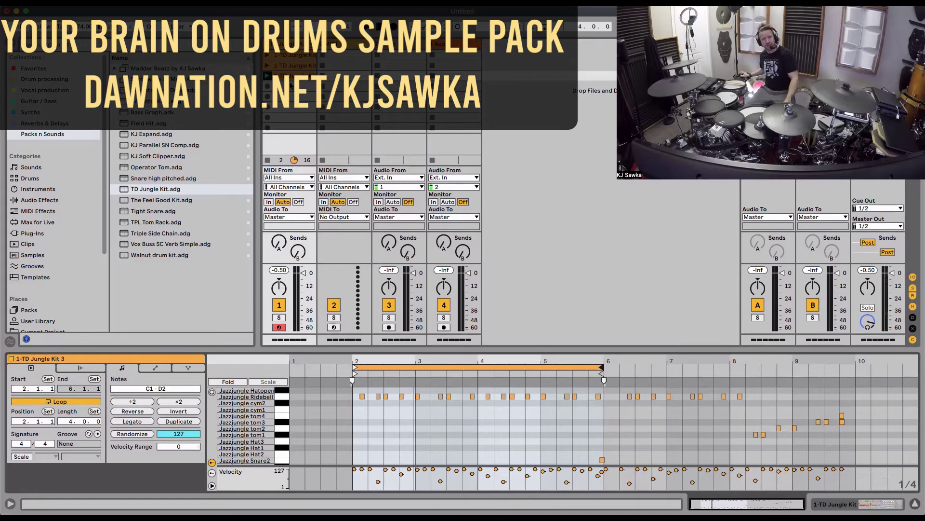
Select the empty 2 MIDI track and check the 64-sample buffer size in Preferences
{"action": "key", "text": "shift+Tab"}
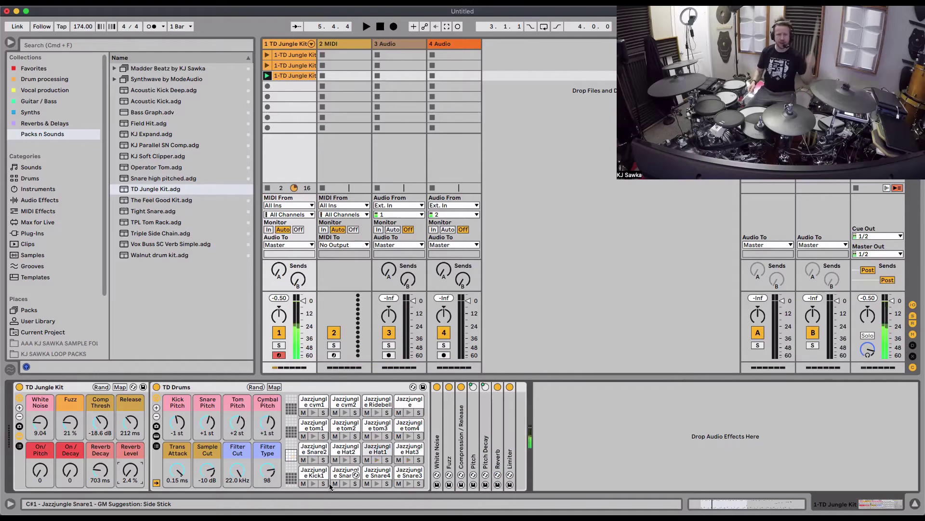
{"action": "left_click", "coordinate": [343, 131]}
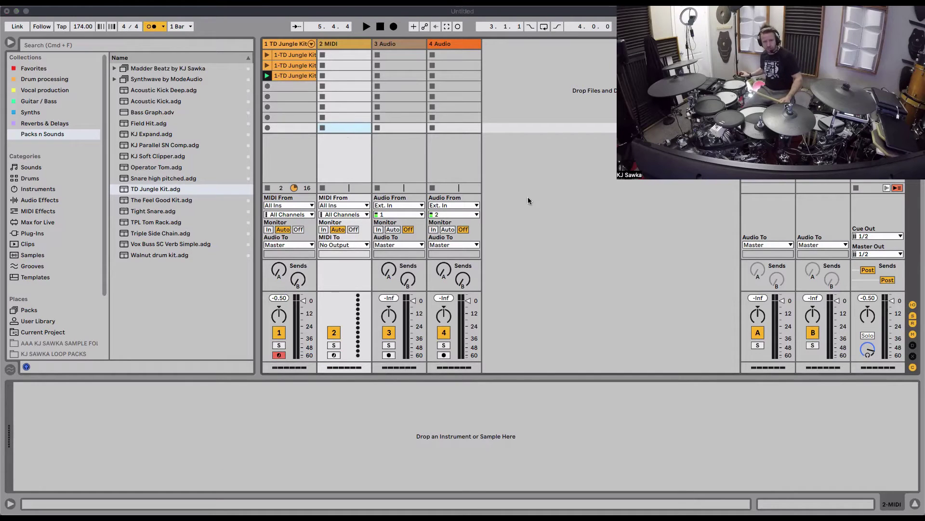
{"action": "key", "text": "super+comma"}
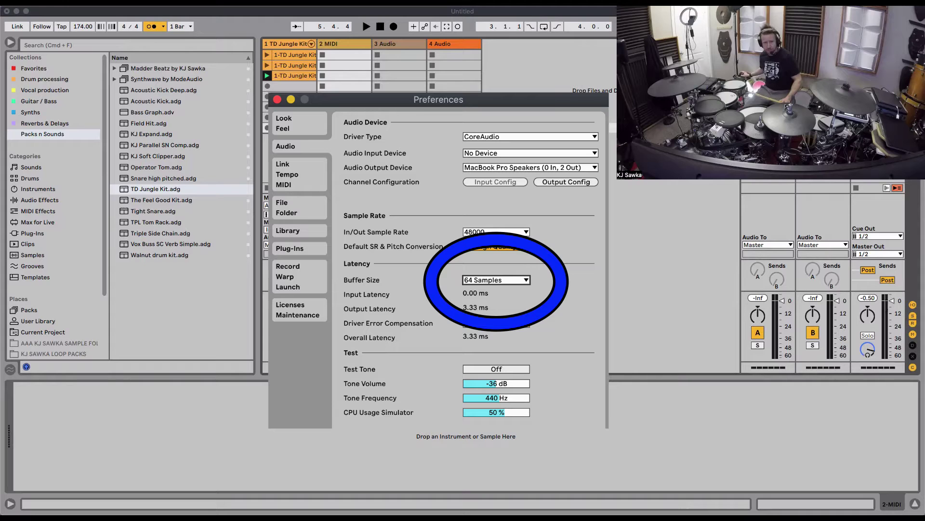
{"action": "key", "text": "Escape"}
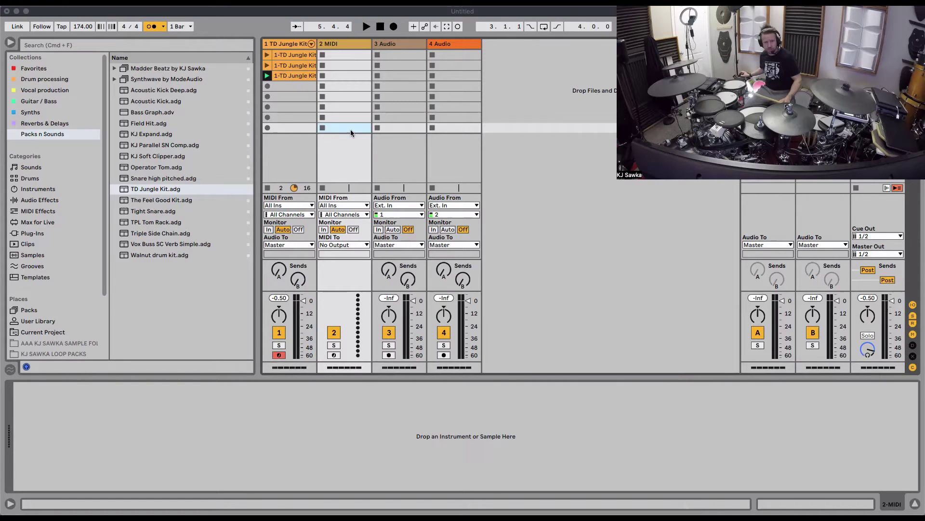
Record a fourth drum take into the next slot and show its notes in the clip editor
{"action": "left_click", "coordinate": [268, 86]}
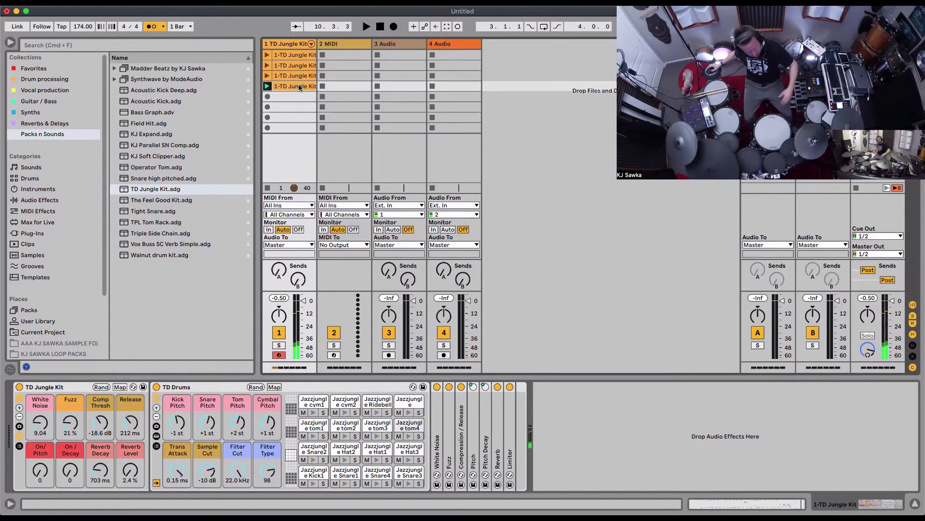
{"action": "key", "text": "shift+Tab"}
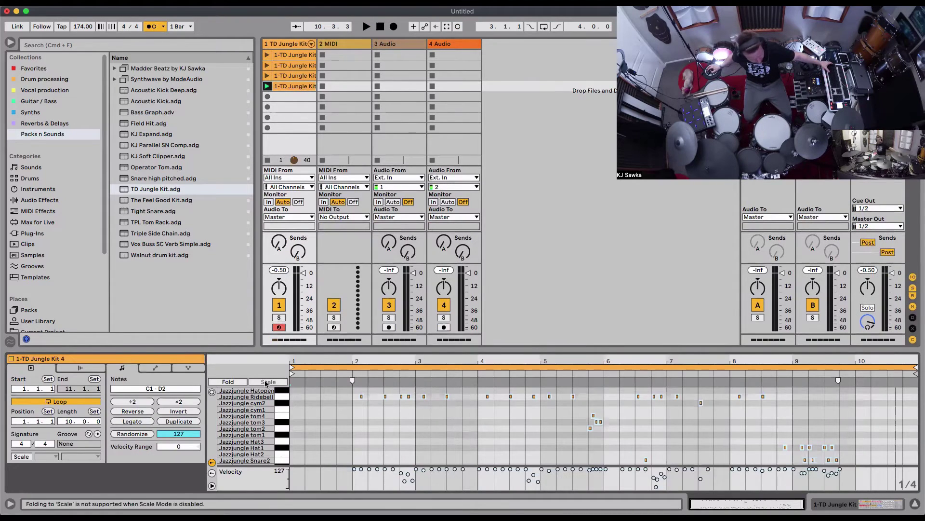
Loop the fourth clip from bar 2 to bar 10 with Fold on, then stop playback
{"action": "left_click_drag", "start_coordinate": [293, 367], "coordinate": [411, 217]}
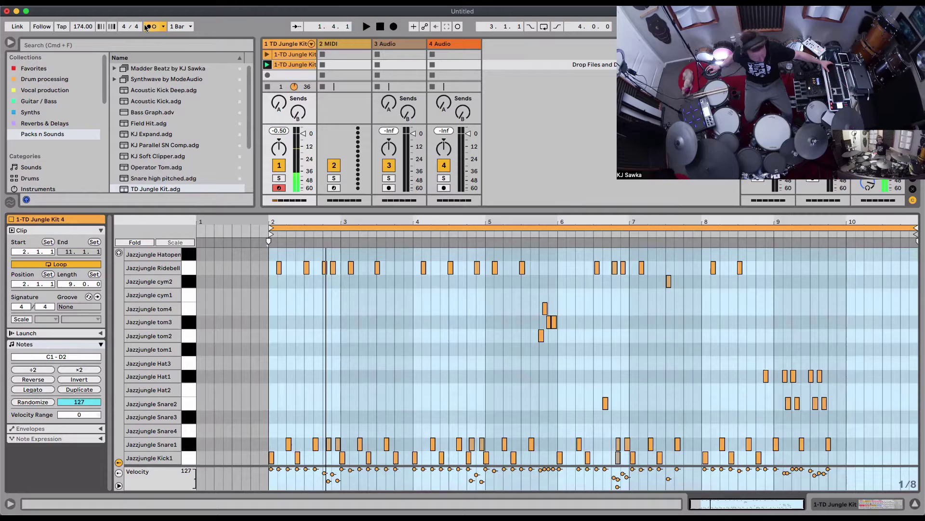
{"action": "left_click", "coordinate": [134, 242]}
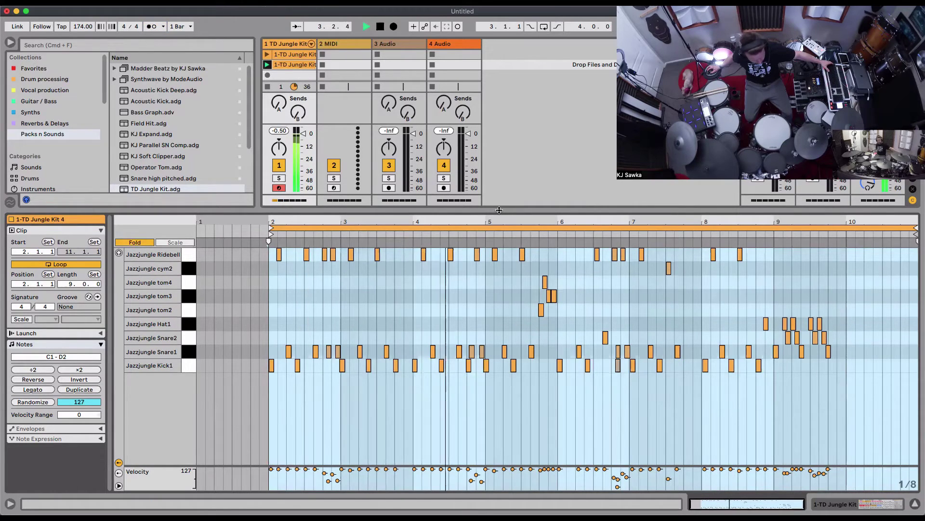
{"action": "left_click_drag", "start_coordinate": [501, 243], "coordinate": [512, 256]}
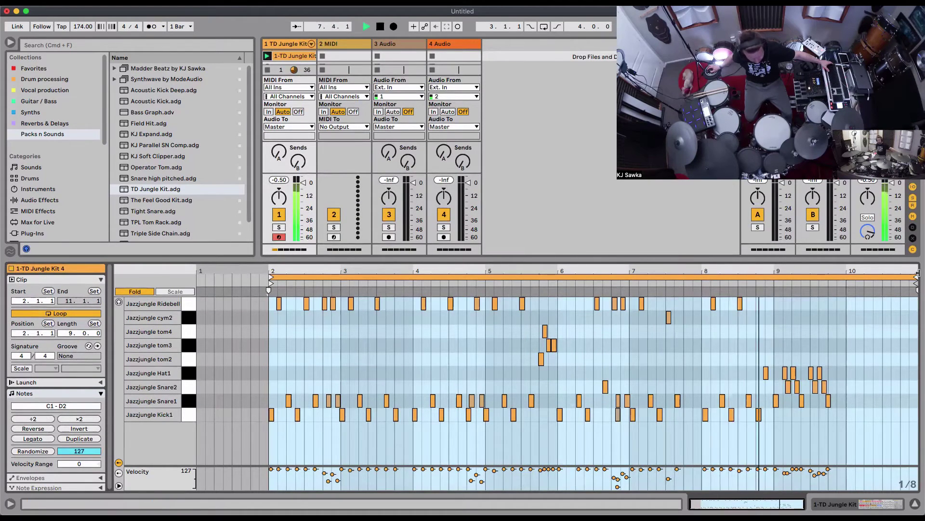
{"action": "left_click_drag", "start_coordinate": [918, 273], "coordinate": [846, 275]}
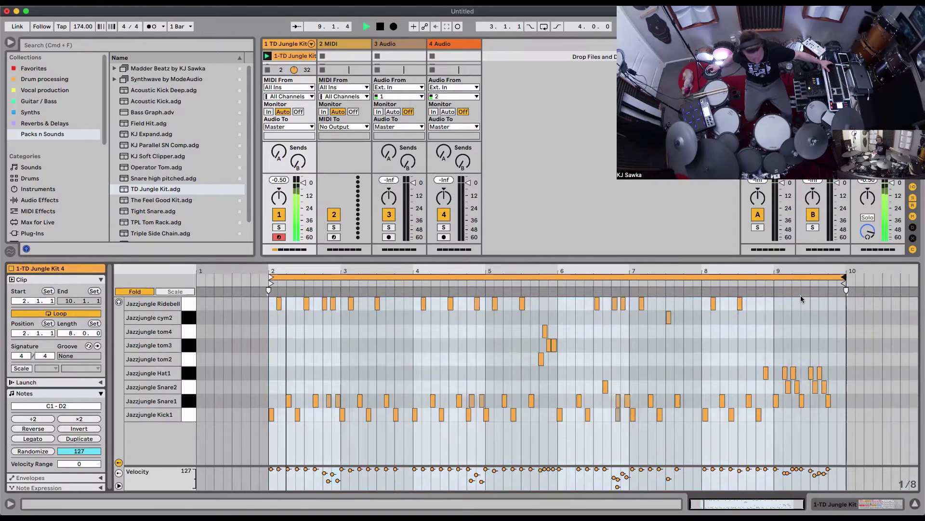
{"action": "key", "text": "space"}
{"action": "left_click", "coordinate": [611, 359]}
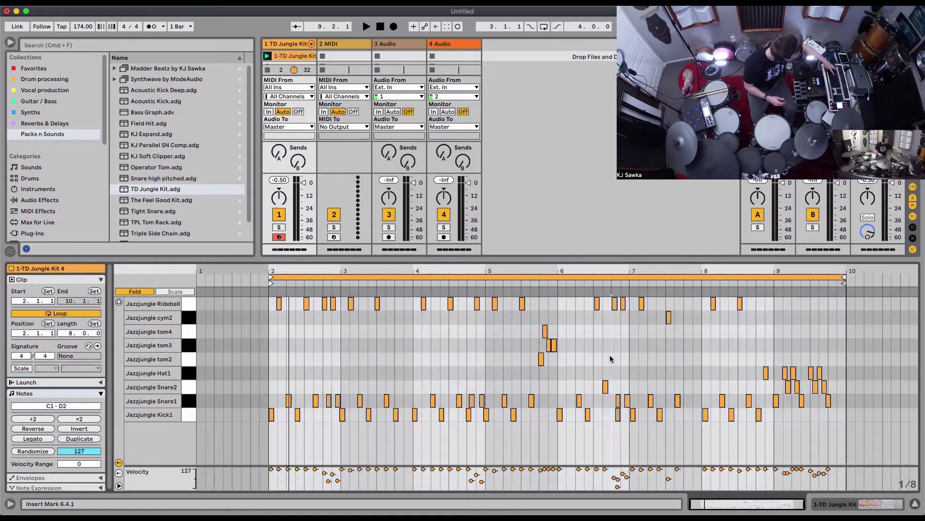
Quantize every note in the clip to 1/16 at 91% amount and play it back
{"action": "key", "text": "super+a"}
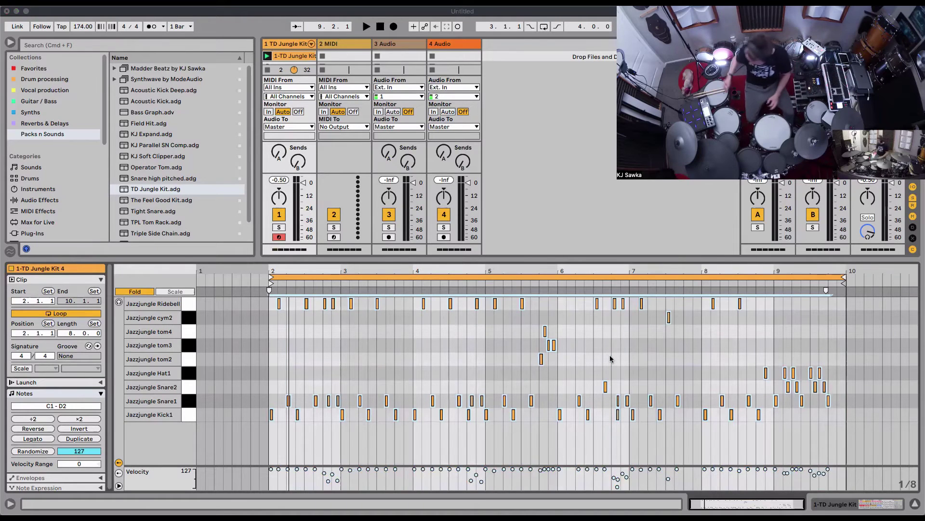
{"action": "key", "text": "super+shift+u"}
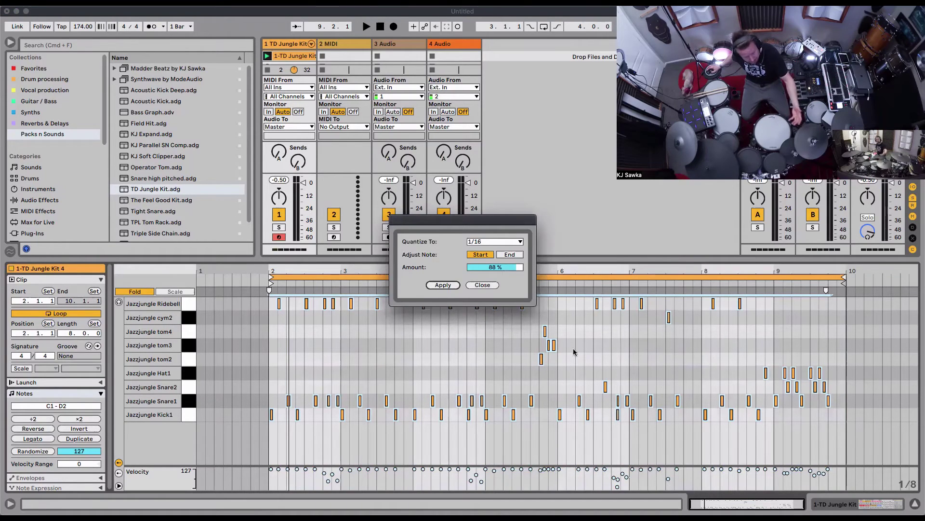
{"action": "left_click_drag", "start_coordinate": [484, 220], "coordinate": [494, 216]}
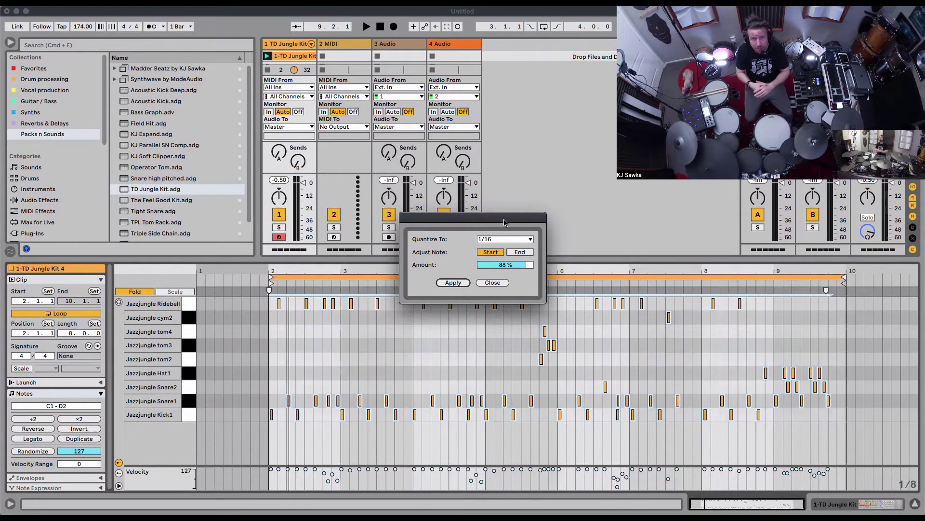
{"action": "left_click_drag", "start_coordinate": [515, 273], "coordinate": [516, 269]}
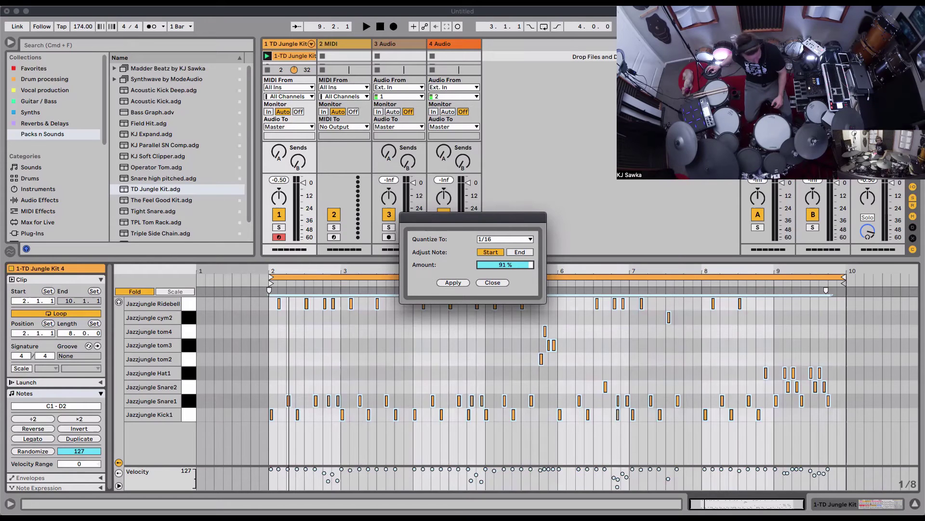
{"action": "left_click", "coordinate": [456, 285]}
{"action": "key", "text": "space"}
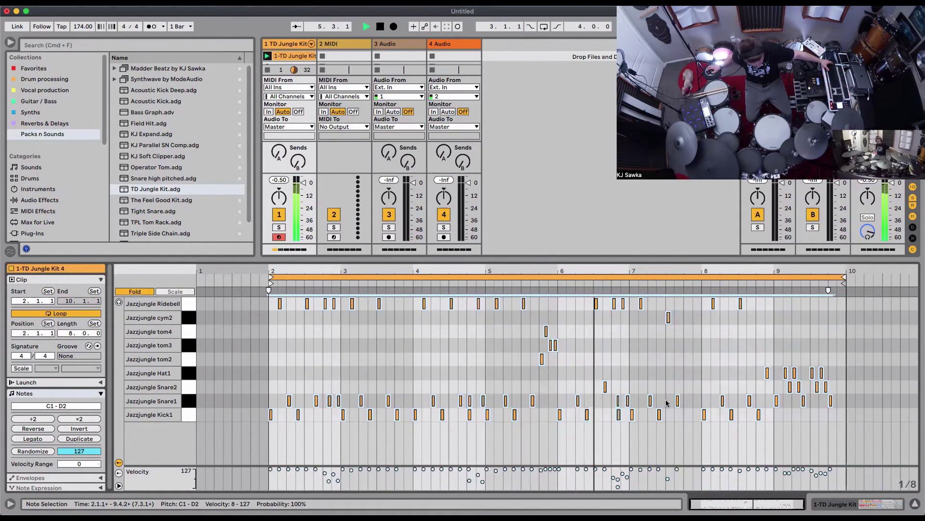
Move the stray Snare2 note near bar 6 down onto Snare1 and audition it
{"action": "key", "text": "space"}
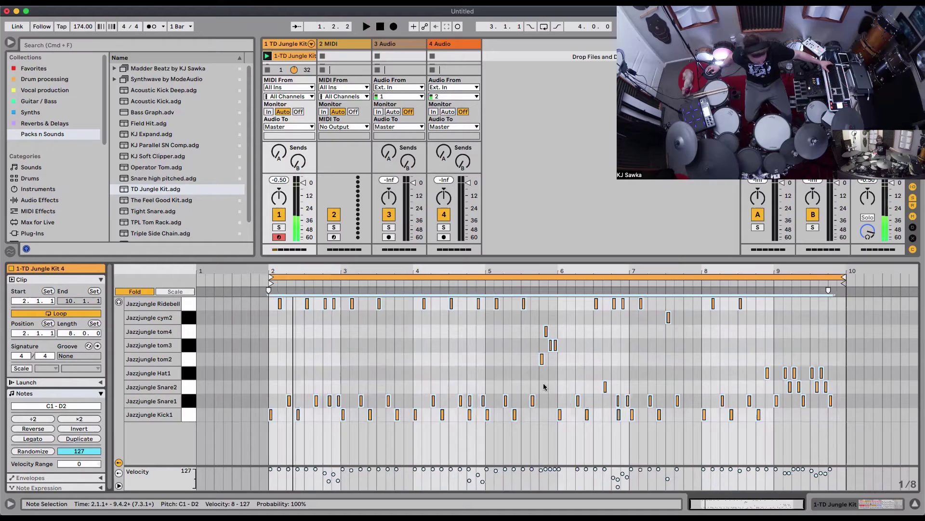
{"action": "left_click_drag", "start_coordinate": [568, 378], "coordinate": [612, 382]}
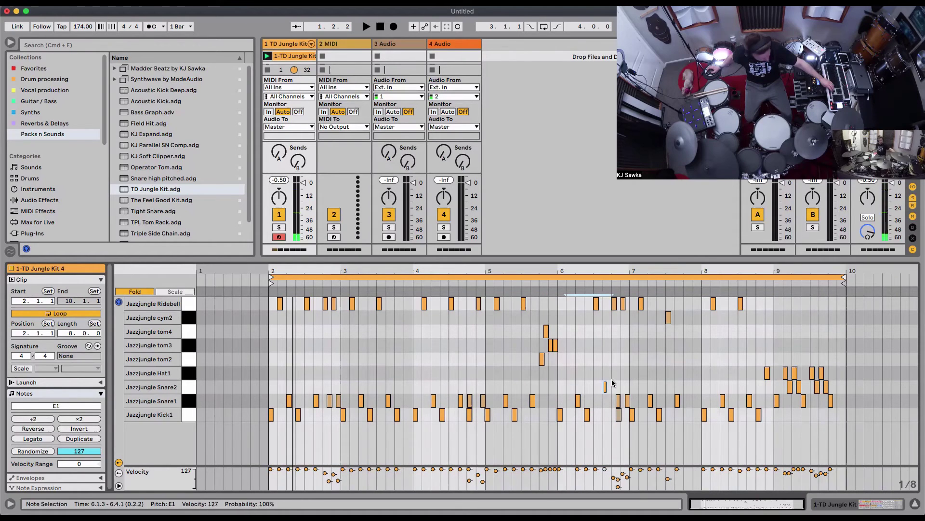
{"action": "key", "text": "Down"}
{"action": "key", "text": "space"}
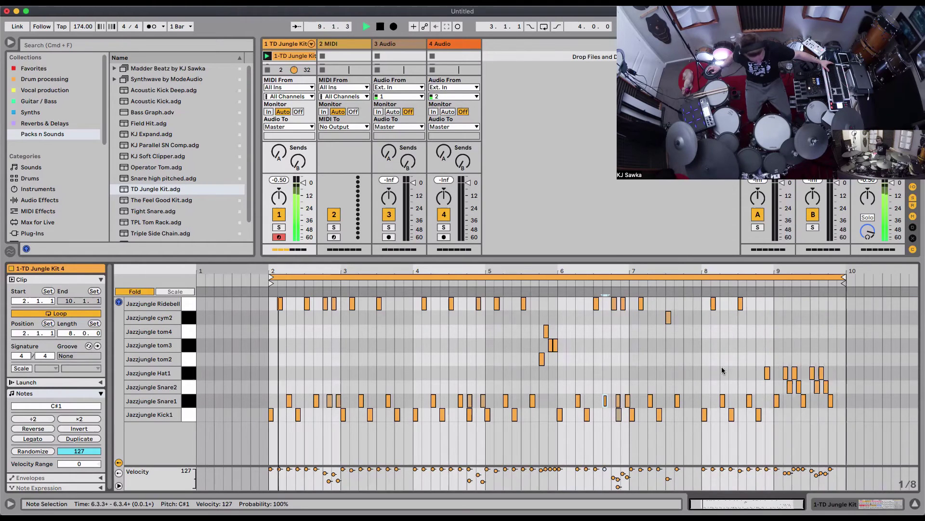
Shift the four bar-9 Snare2 notes up to tom3 and move the bar-7 cym2 hit down
{"action": "key", "text": "space"}
{"action": "left_click_drag", "start_coordinate": [770, 384], "coordinate": [837, 387]}
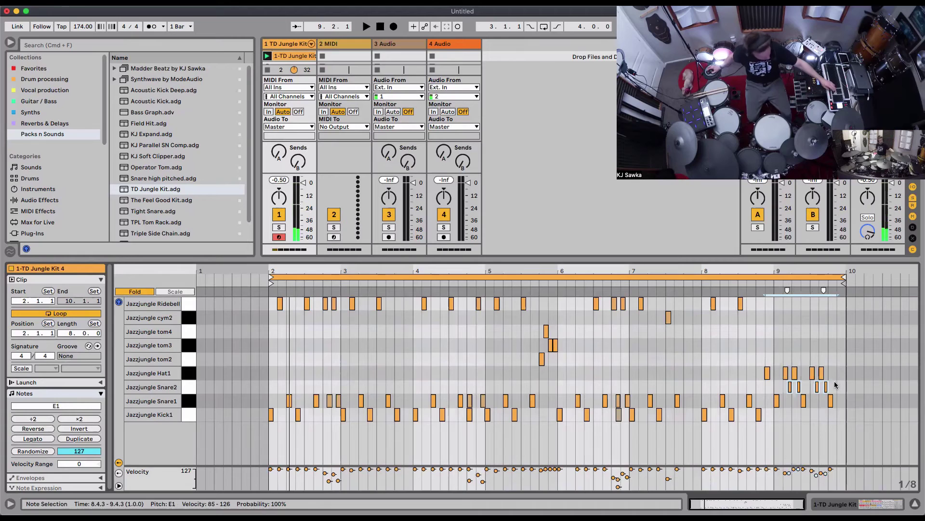
{"action": "key", "text": "Up"}
{"action": "key", "text": "Up"}
{"action": "key", "text": "Up"}
{"action": "left_click", "coordinate": [669, 317]}
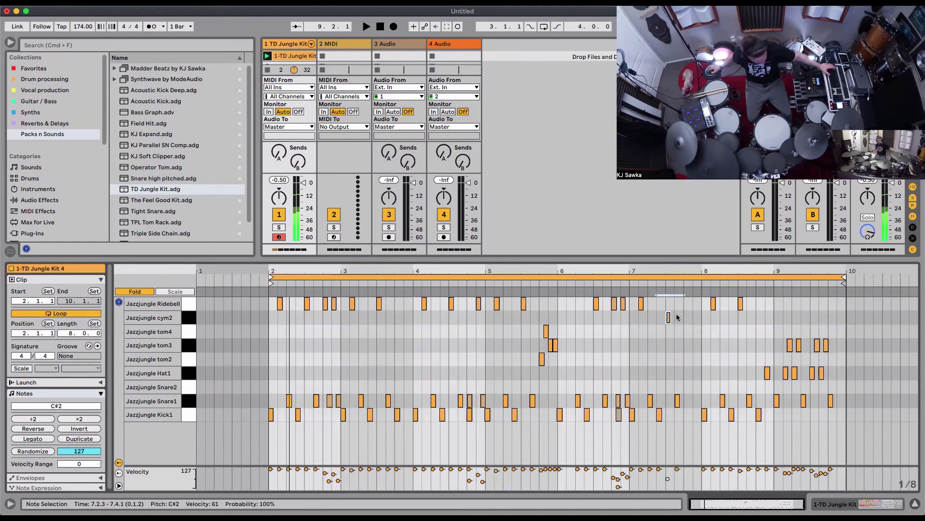
{"action": "key", "text": "Down"}
{"action": "key", "text": "Down"}
{"action": "key", "text": "Down"}
{"action": "key", "text": "Down"}
{"action": "key", "text": "Down"}
{"action": "key", "text": "Down"}
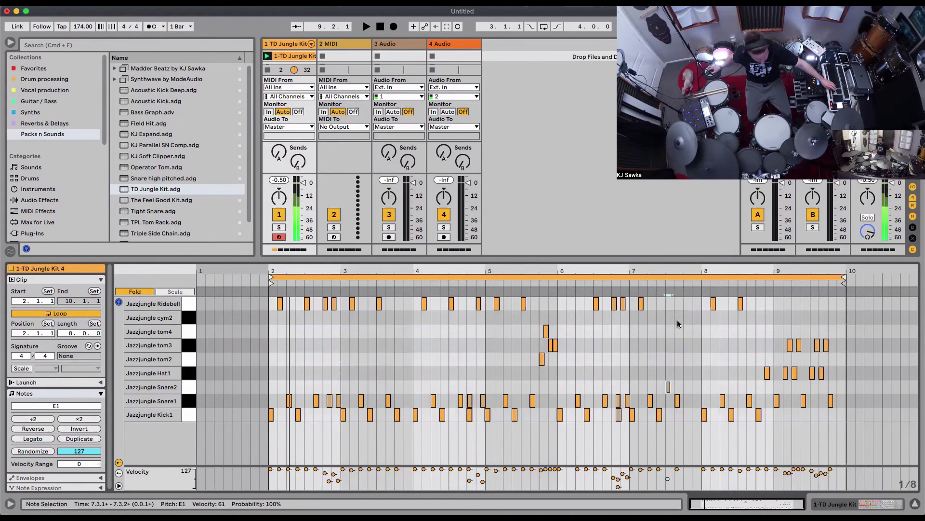